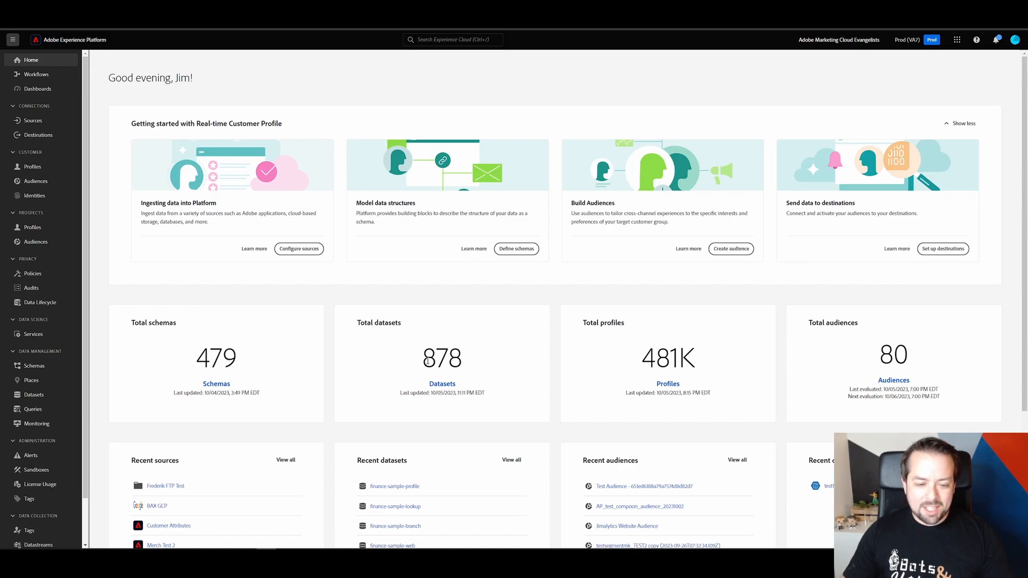
{"action": "left_click_drag", "start_coordinate": [427, 362], "coordinate": [495, 356]}
{"action": "left_click", "coordinate": [495, 356]}
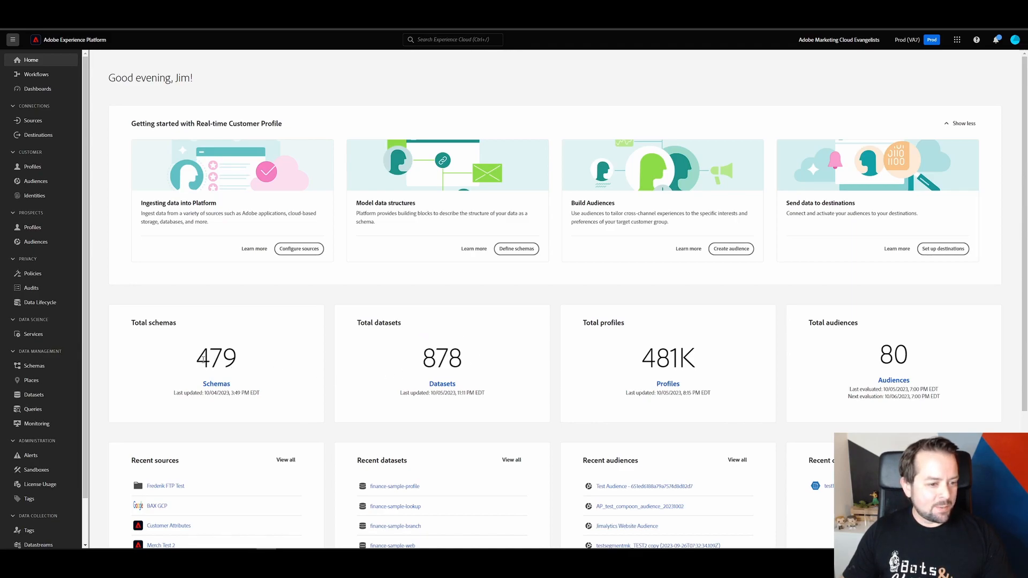
{"action": "left_click_drag", "start_coordinate": [190, 363], "coordinate": [287, 356]}
{"action": "left_click", "coordinate": [286, 356]}
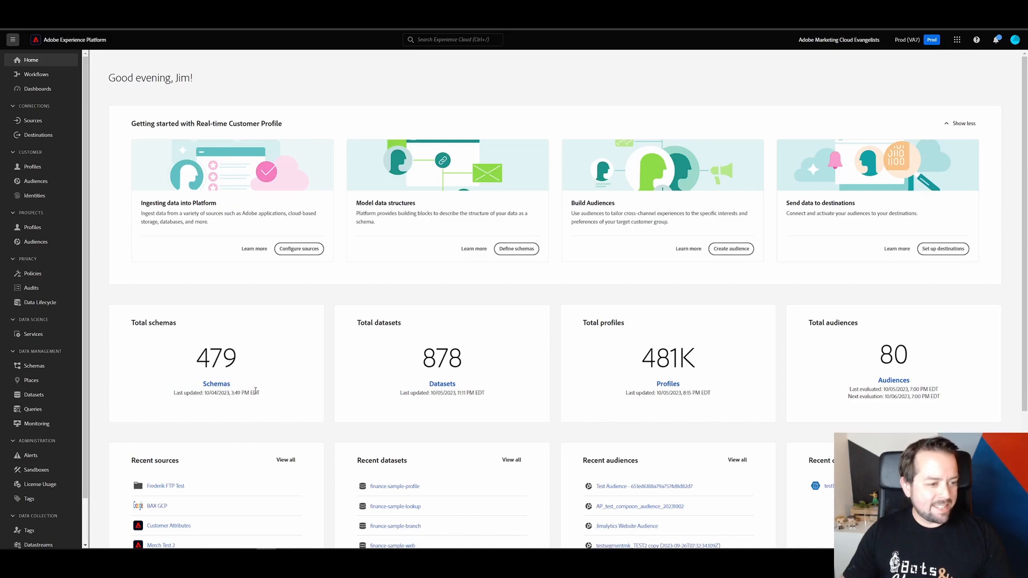
Open the Jimalytics Website Stream datastream for editing.
{"action": "scroll", "coordinate": [34, 396], "scroll_direction": "down", "scroll_amount": 1}
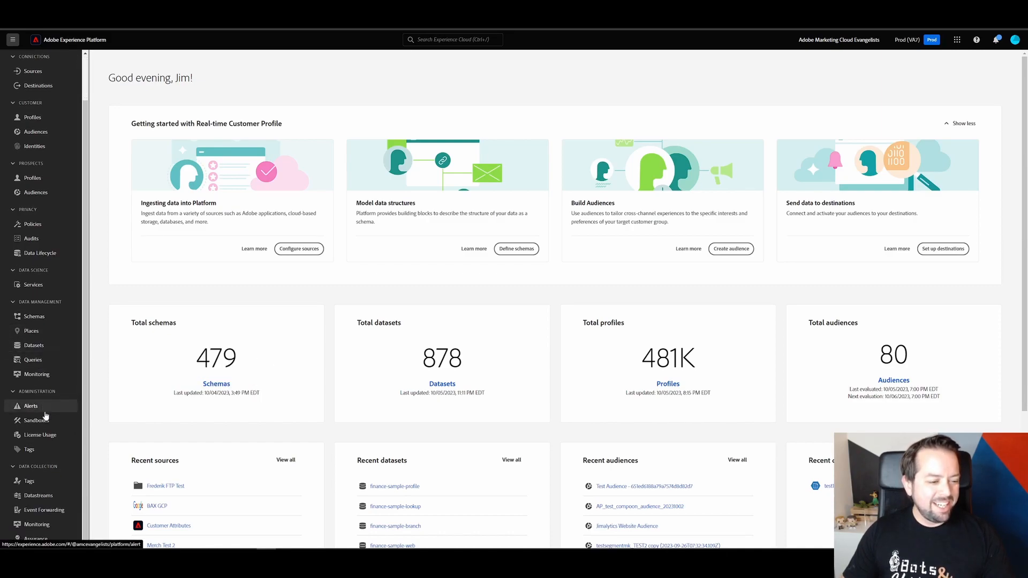
{"action": "left_click", "coordinate": [62, 496]}
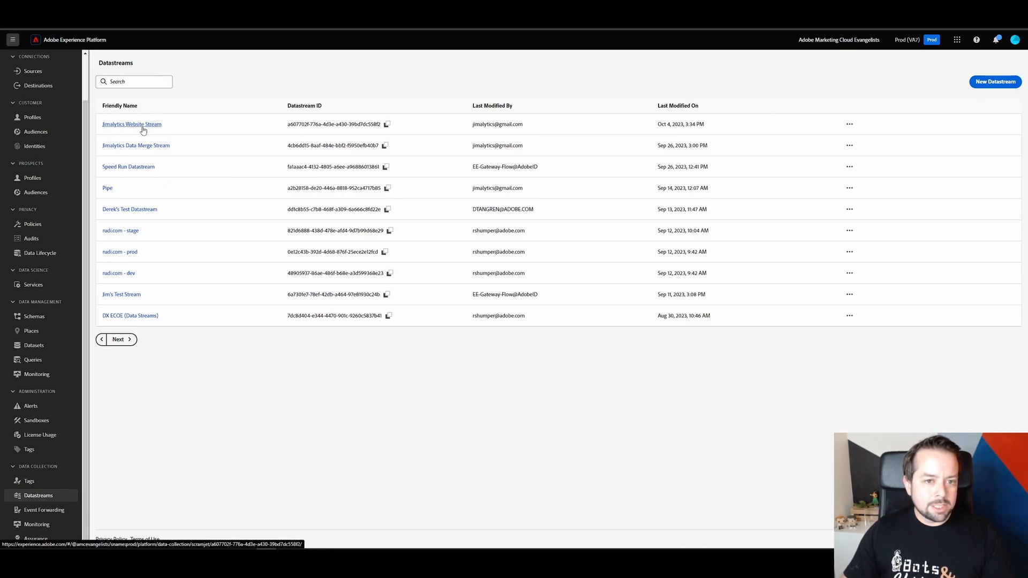
{"action": "left_click", "coordinate": [850, 125]}
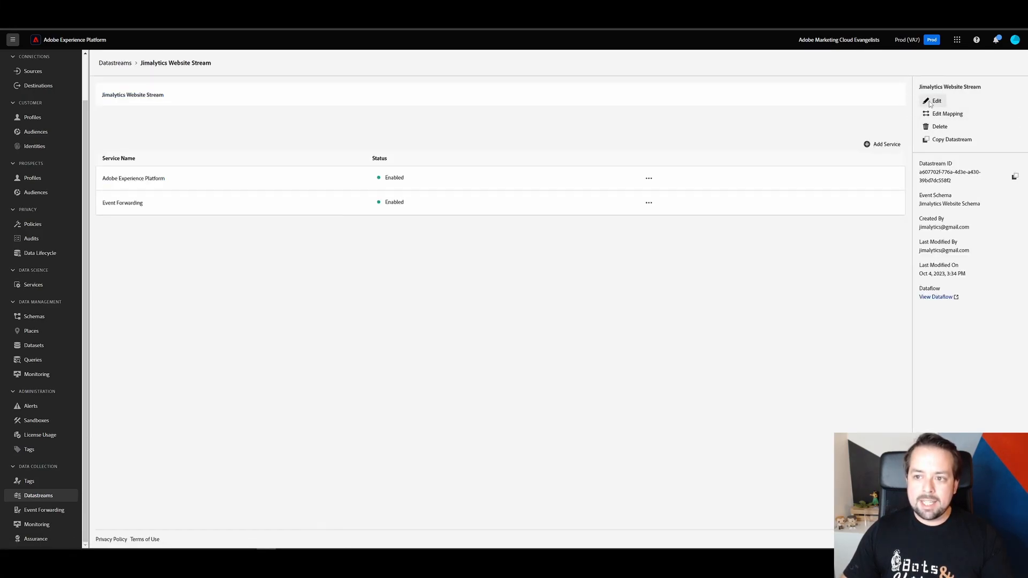
{"action": "left_click", "coordinate": [934, 101]}
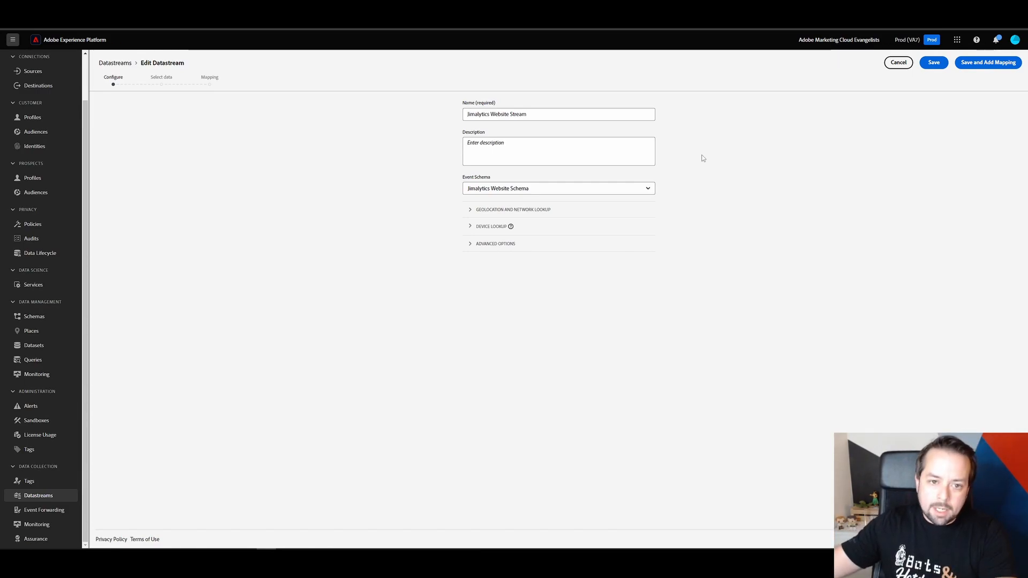
Examine the datastream's device lookup and advanced options, and leave the editor without saving.
{"action": "left_click", "coordinate": [565, 224]}
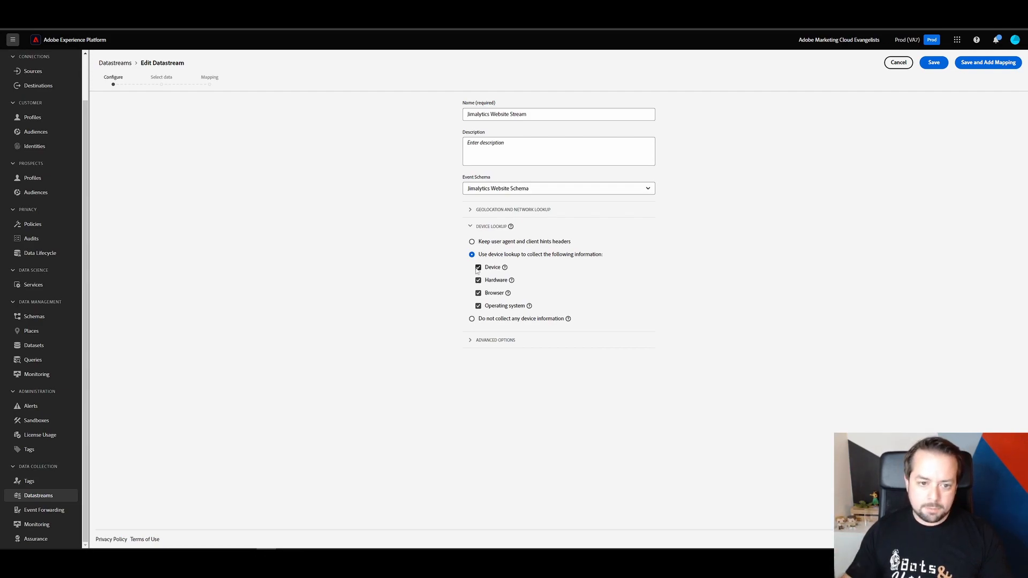
{"action": "left_click", "coordinate": [482, 210]}
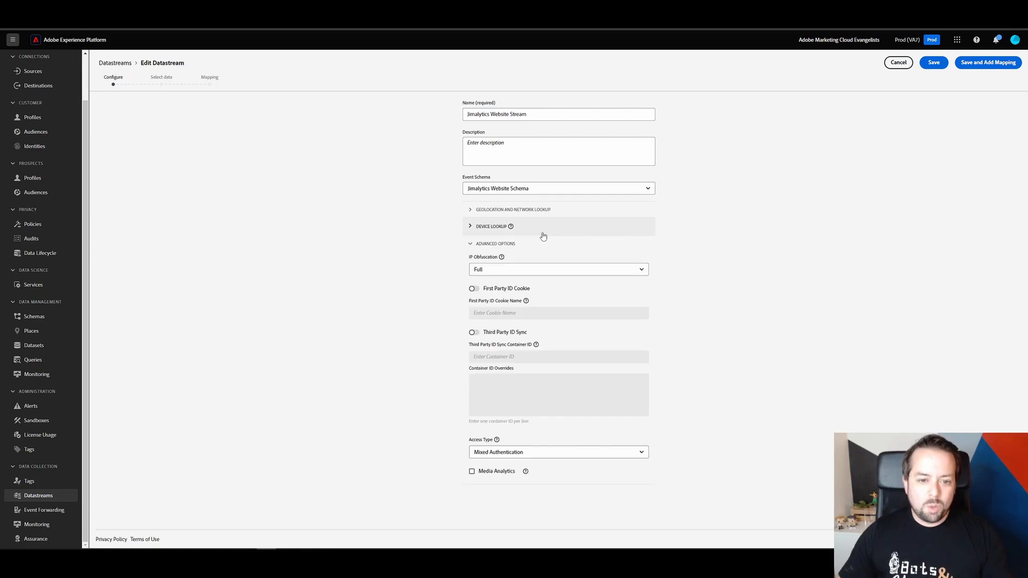
{"action": "left_click", "coordinate": [542, 231]}
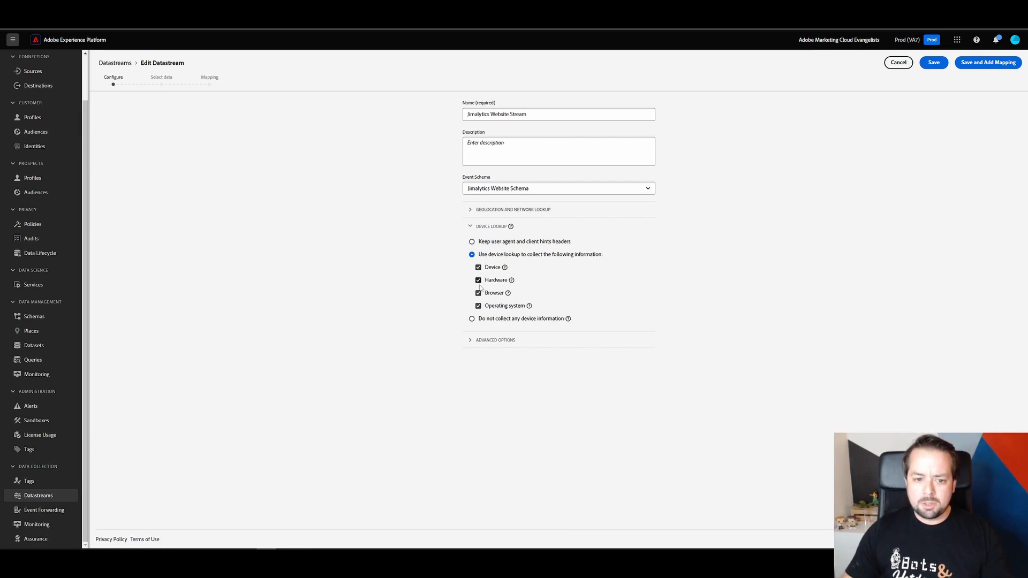
{"action": "left_click", "coordinate": [478, 309]}
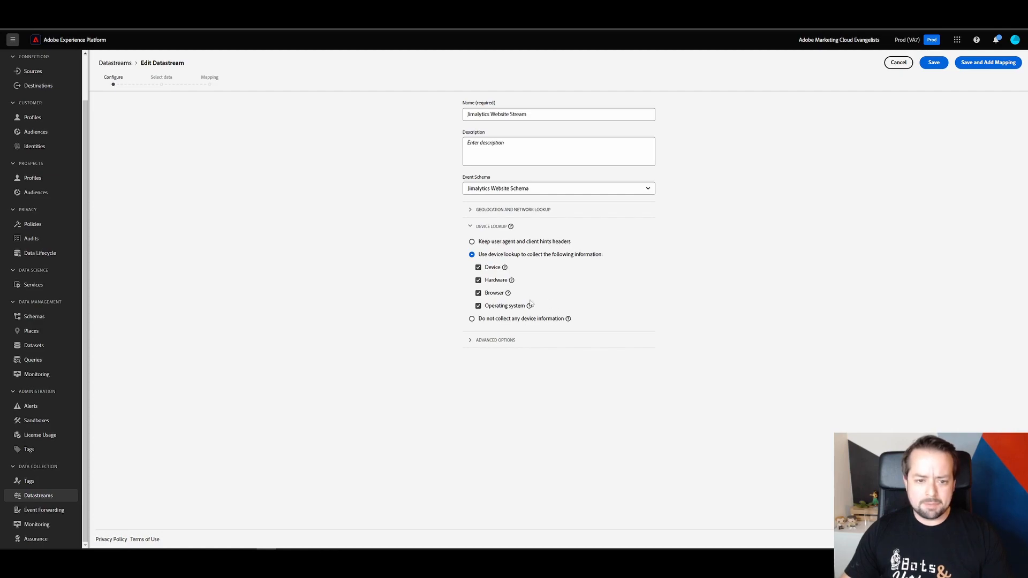
{"action": "left_click", "coordinate": [479, 306]}
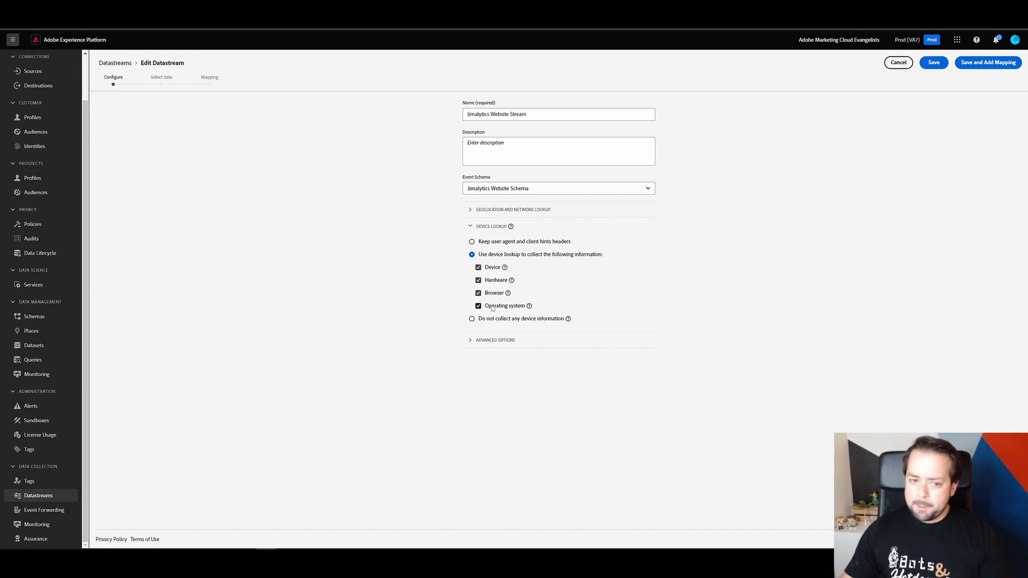
{"action": "left_click", "coordinate": [900, 63]}
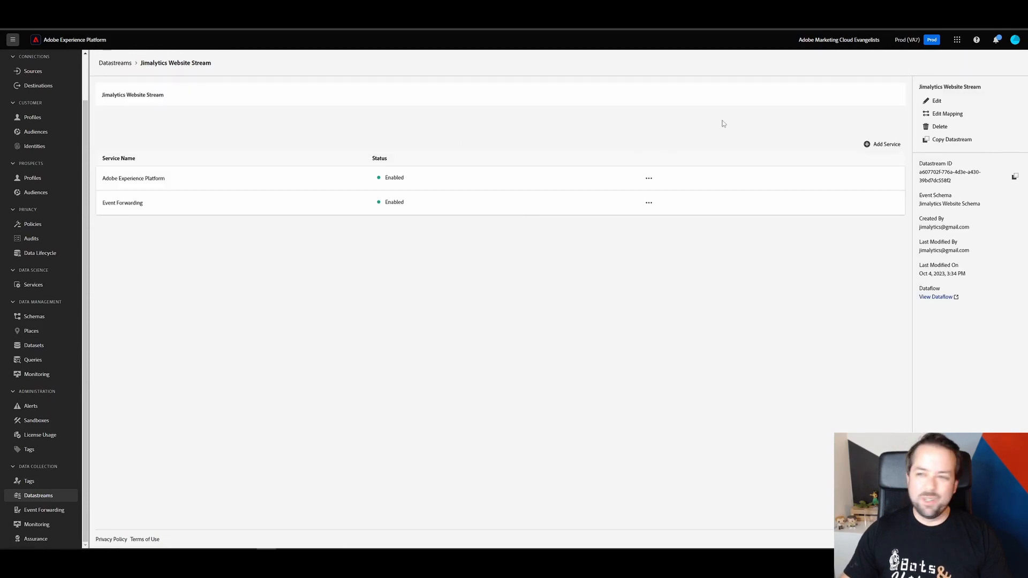
Start a new datastream and set its device lookup to collect Device, Hardware, Browser and Operating system information.
{"action": "left_click", "coordinate": [46, 496]}
{"action": "left_click", "coordinate": [999, 81]}
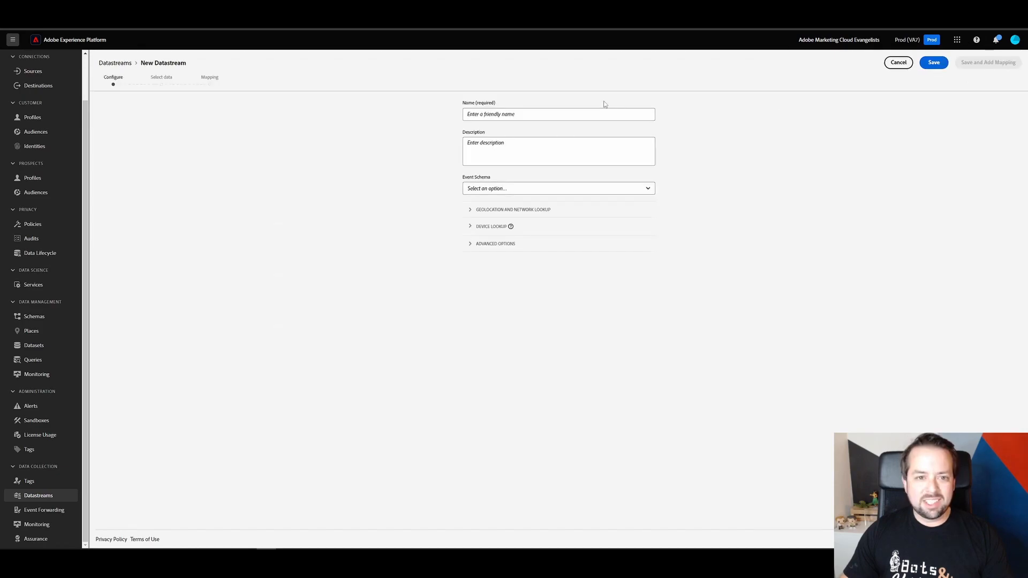
{"action": "left_click", "coordinate": [503, 226]}
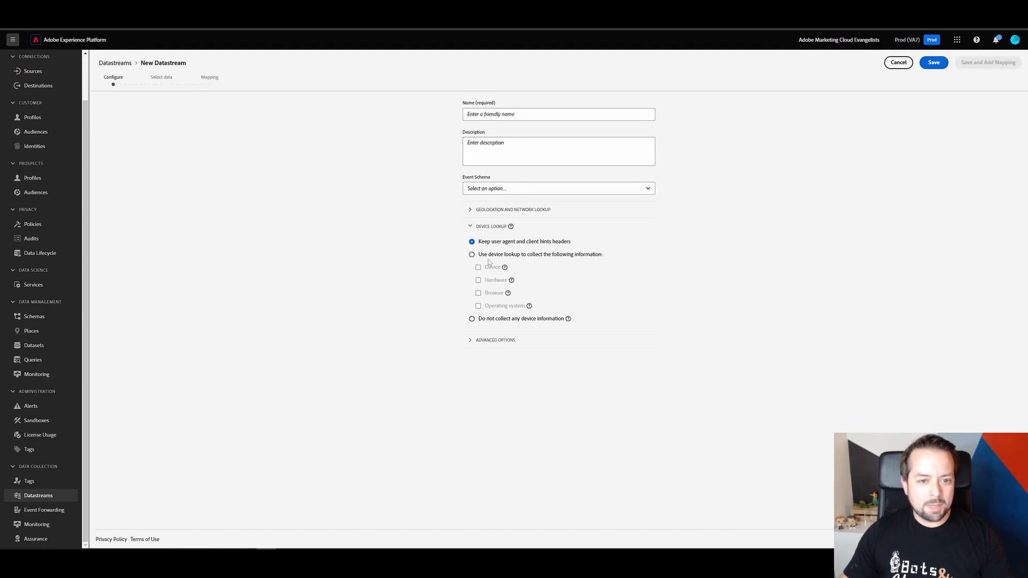
{"action": "left_click", "coordinate": [472, 255]}
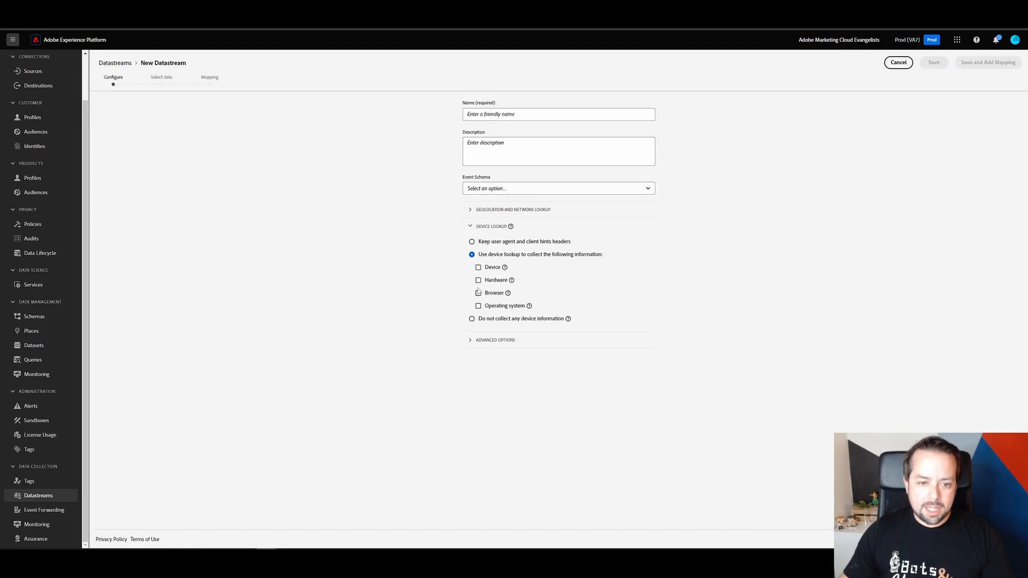
{"action": "left_click", "coordinate": [479, 267]}
{"action": "left_click", "coordinate": [478, 280]}
{"action": "left_click", "coordinate": [478, 293]}
{"action": "left_click", "coordinate": [478, 305]}
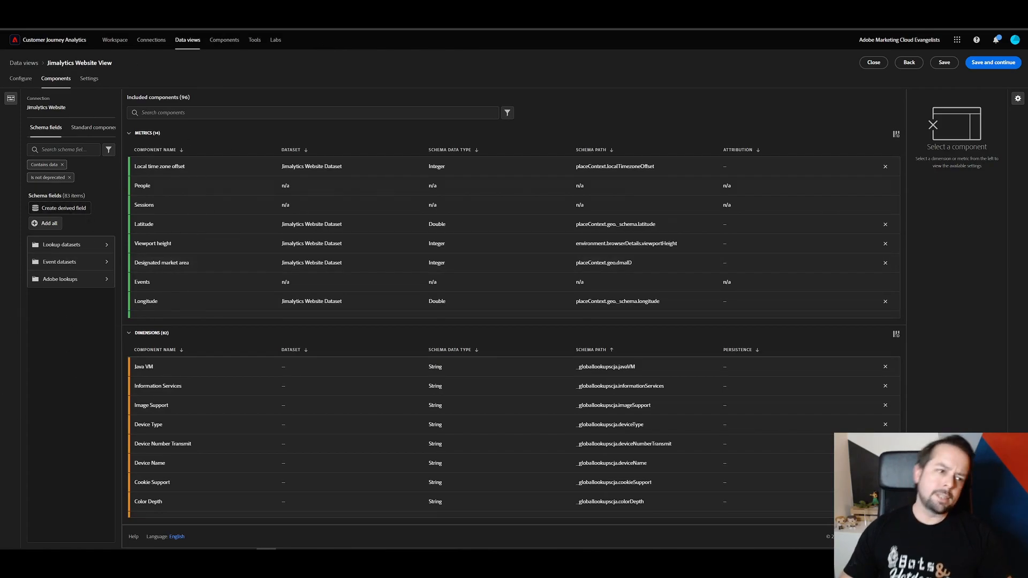
Switch to Customer Journey Analytics and open the components of the Jimalytics Website View data view.
{"action": "left_click", "coordinate": [191, 48]}
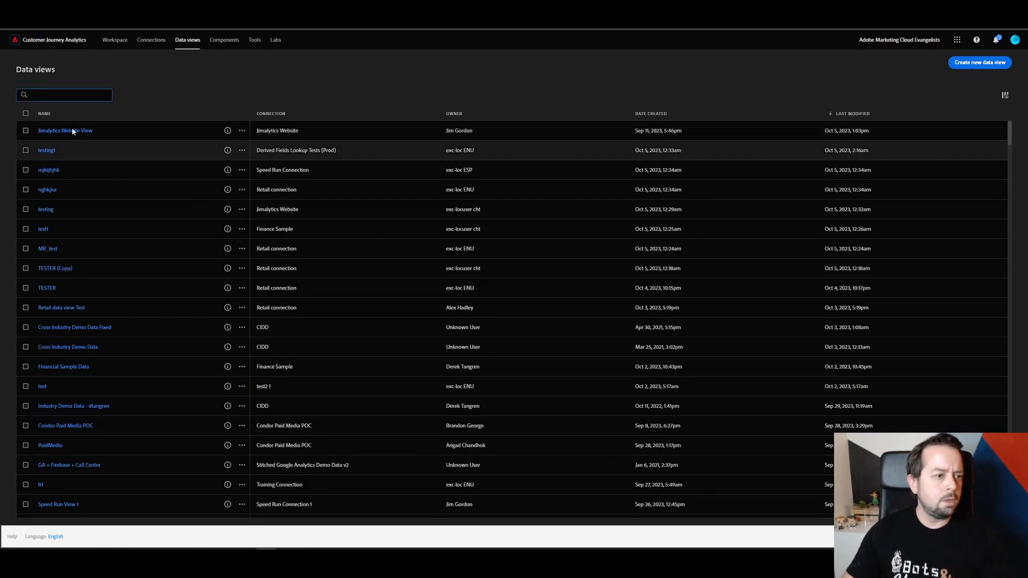
{"action": "left_click", "coordinate": [72, 131]}
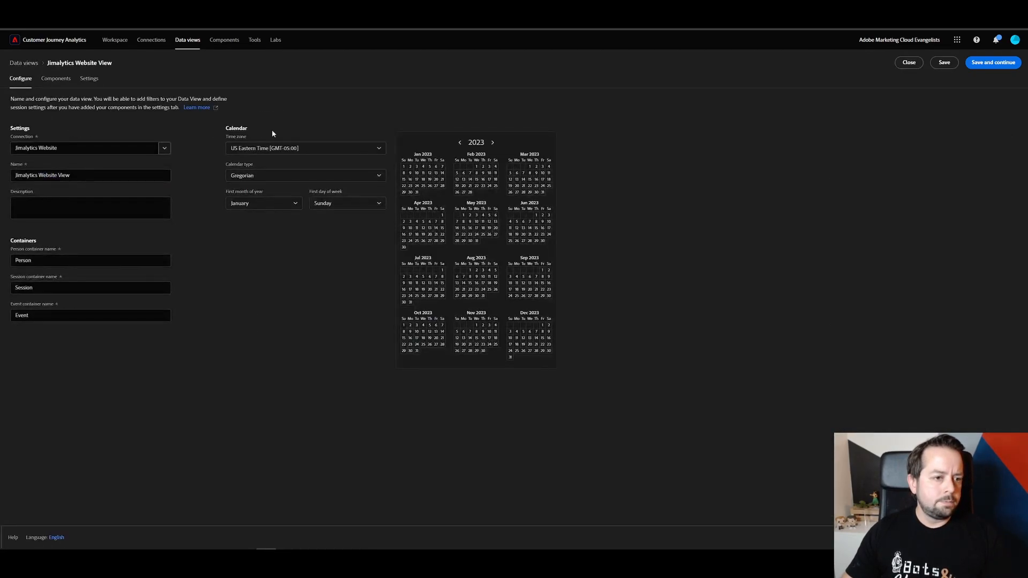
{"action": "left_click", "coordinate": [59, 79]}
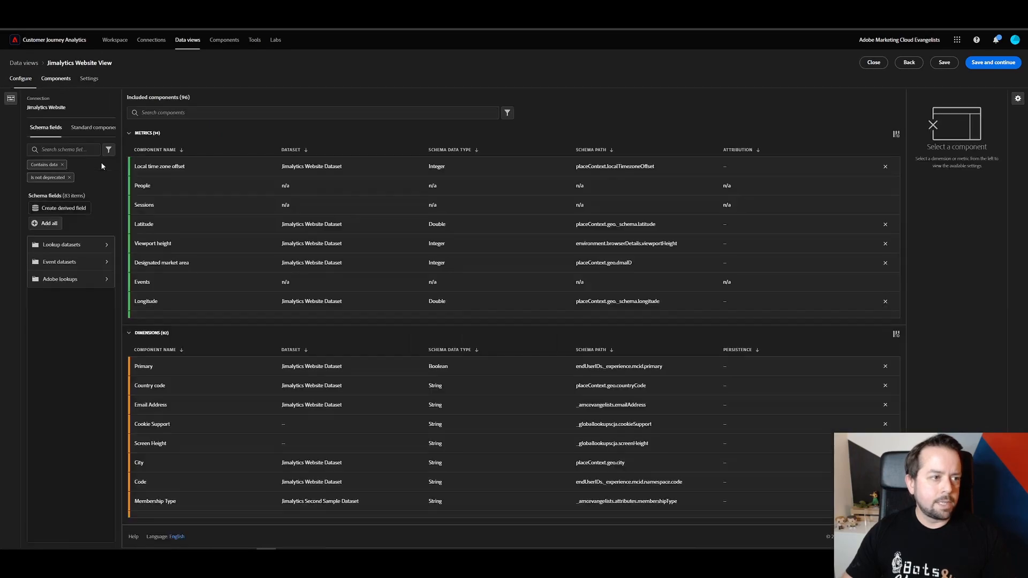
Examine the Browser fields under Adobe lookups and the schema paths of the data view's included dimensions.
{"action": "left_click", "coordinate": [107, 279]}
{"action": "left_click", "coordinate": [107, 250]}
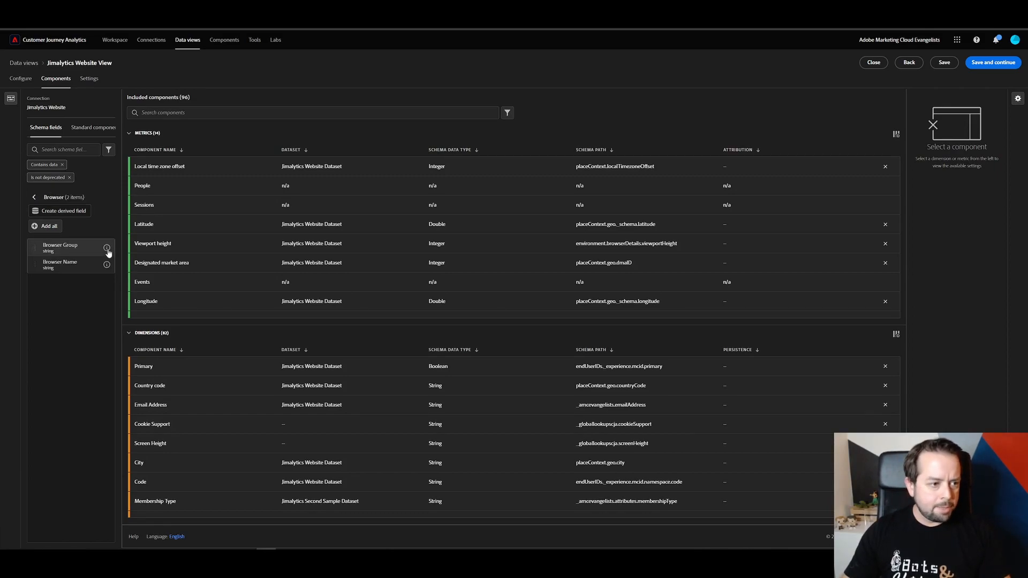
{"action": "left_click", "coordinate": [35, 197]}
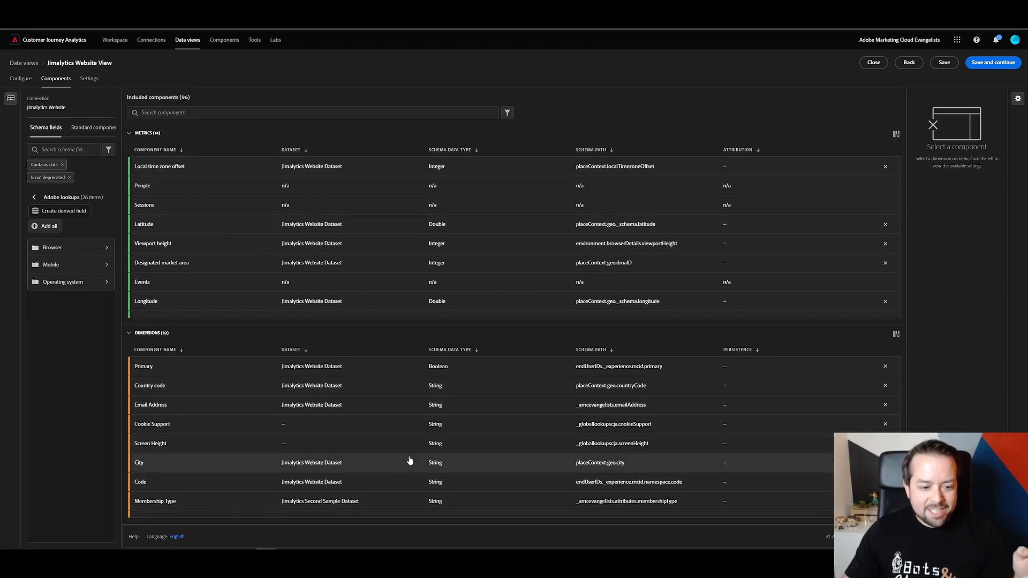
{"action": "scroll", "coordinate": [527, 441], "scroll_direction": "down", "scroll_amount": 5}
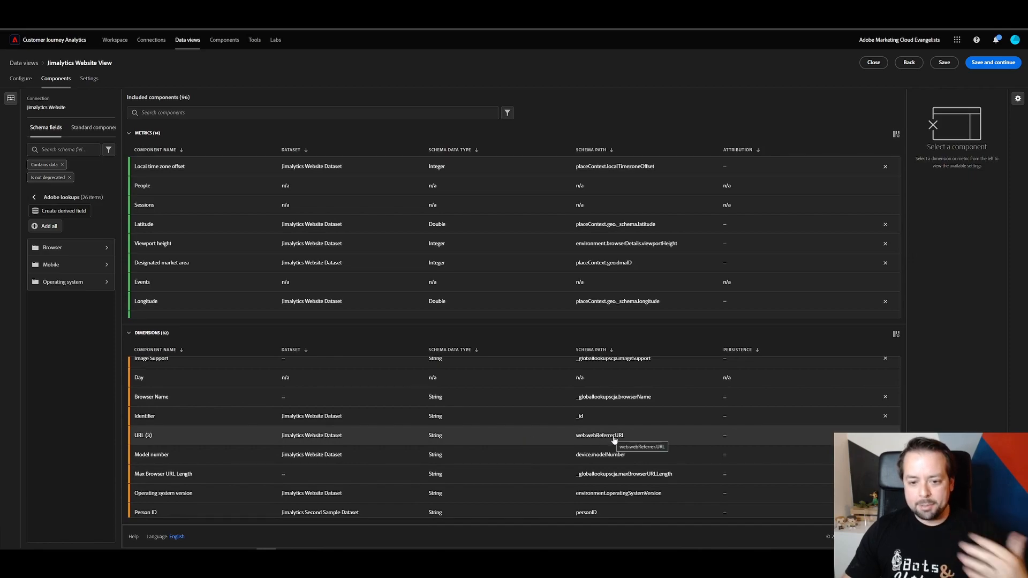
{"action": "scroll", "coordinate": [669, 417], "scroll_direction": "down", "scroll_amount": 5}
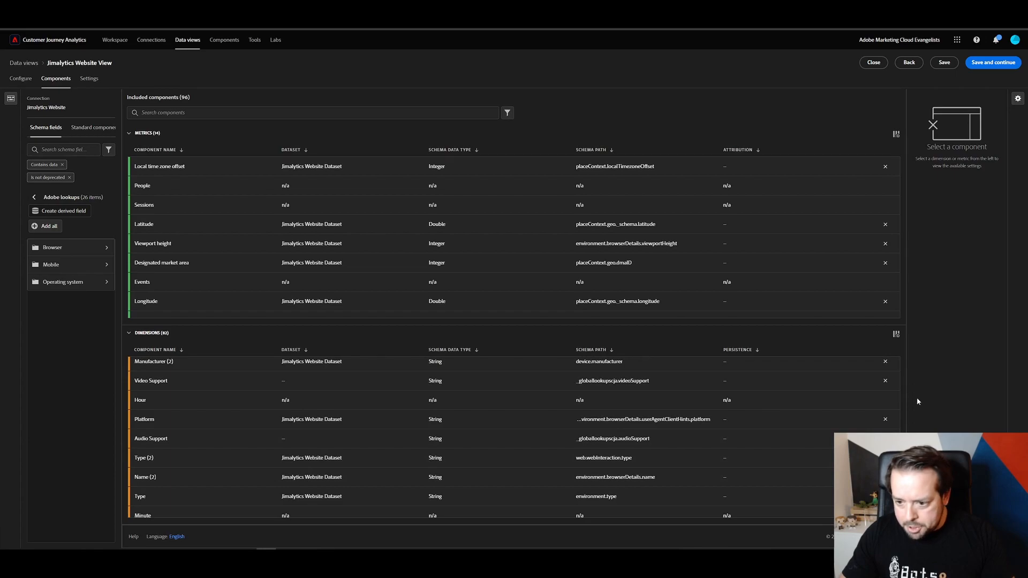
{"action": "scroll", "coordinate": [895, 392], "scroll_direction": "down", "scroll_amount": 2}
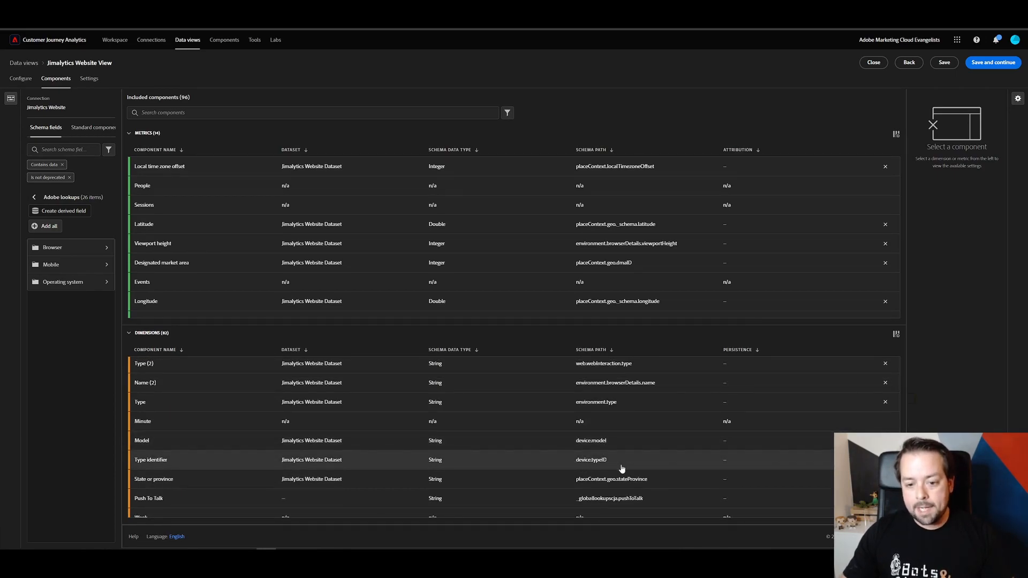
{"action": "scroll", "coordinate": [616, 476], "scroll_direction": "up", "scroll_amount": 2}
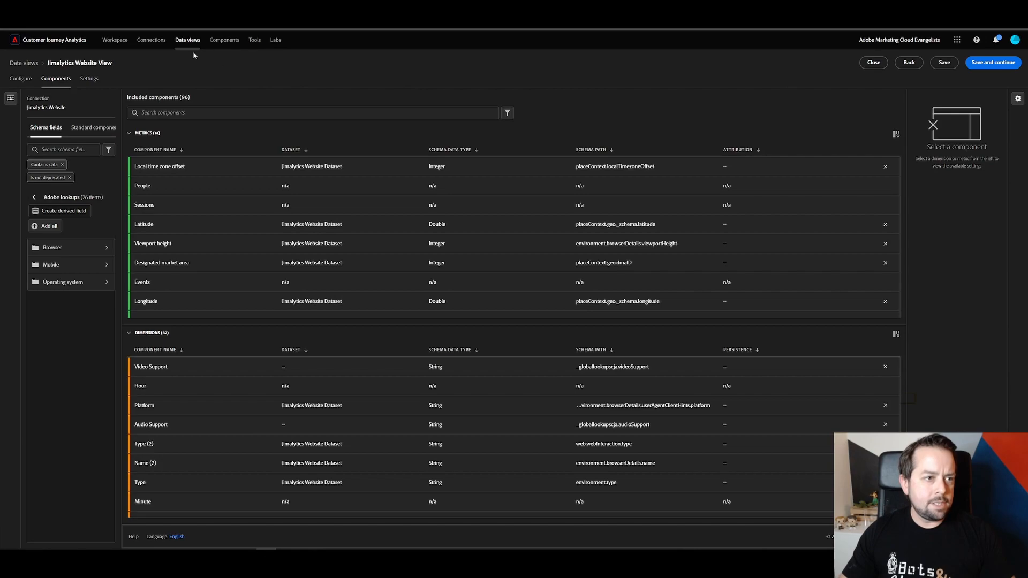
Create a blank Workspace project and add the Browser Name dimension to its freeform table.
{"action": "left_click", "coordinate": [115, 40]}
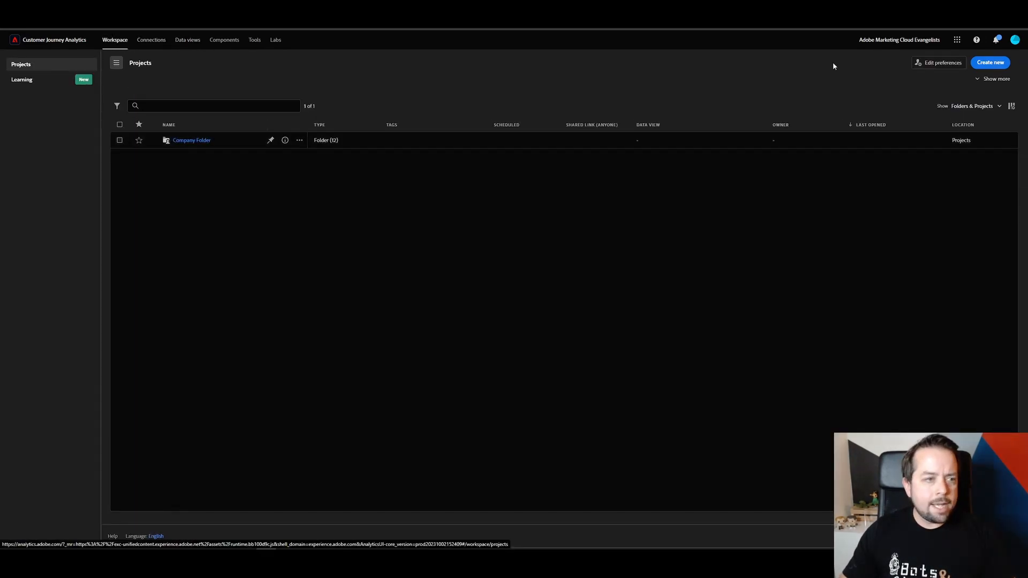
{"action": "left_click", "coordinate": [990, 64]}
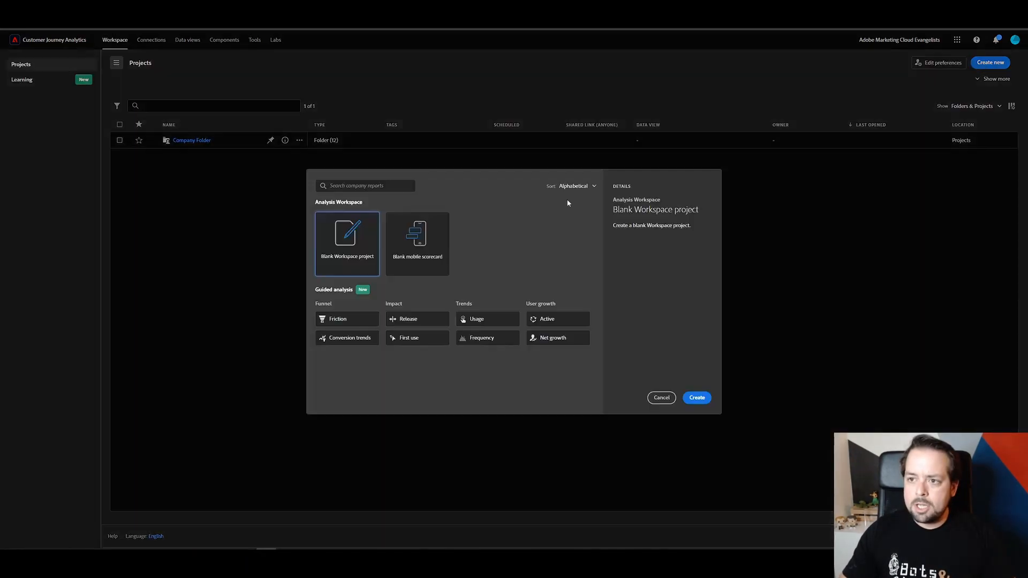
{"action": "double_click", "coordinate": [351, 235]}
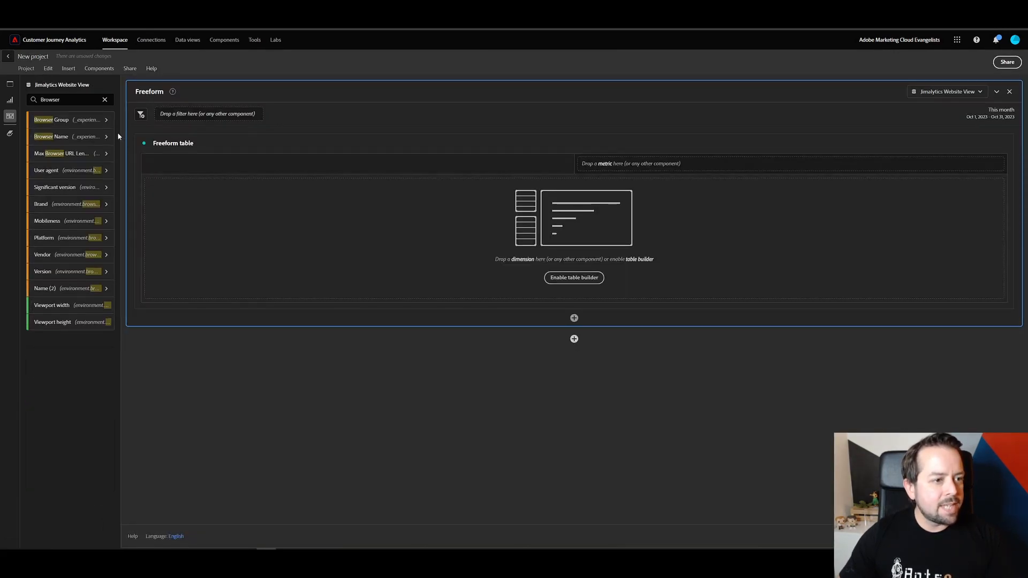
{"action": "left_click_drag", "start_coordinate": [123, 134], "coordinate": [292, 131]}
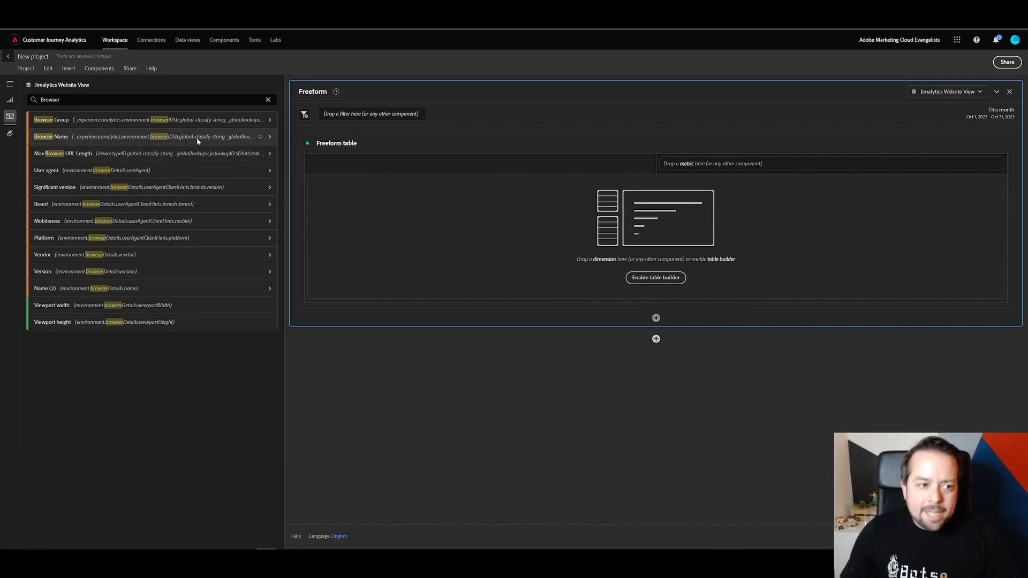
{"action": "left_click_drag", "start_coordinate": [51, 136], "coordinate": [385, 220]}
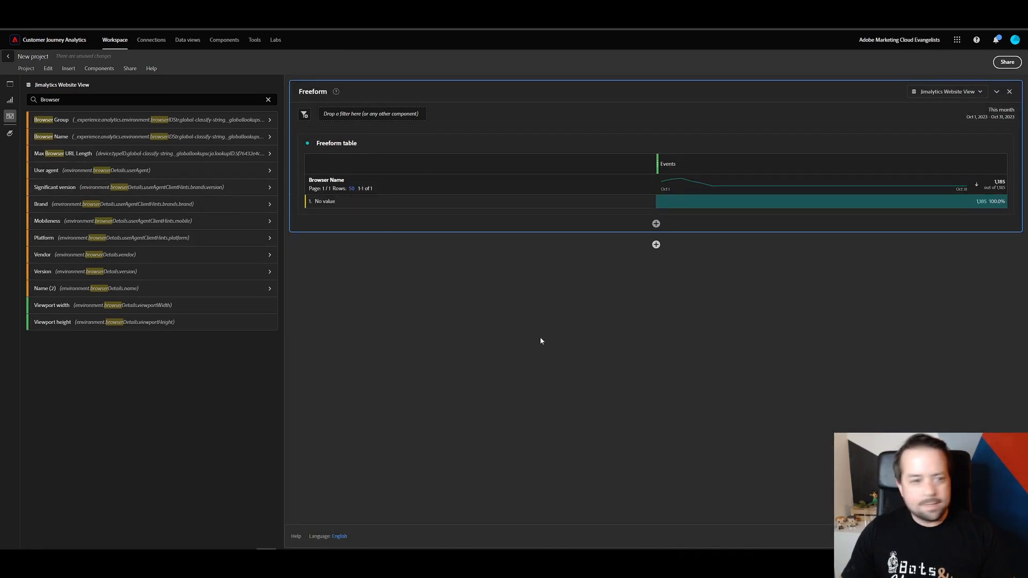
Search the components for "User" and replace Browser Name in the freeform table with the User agent dimension.
{"action": "triple_click", "coordinate": [120, 101]}
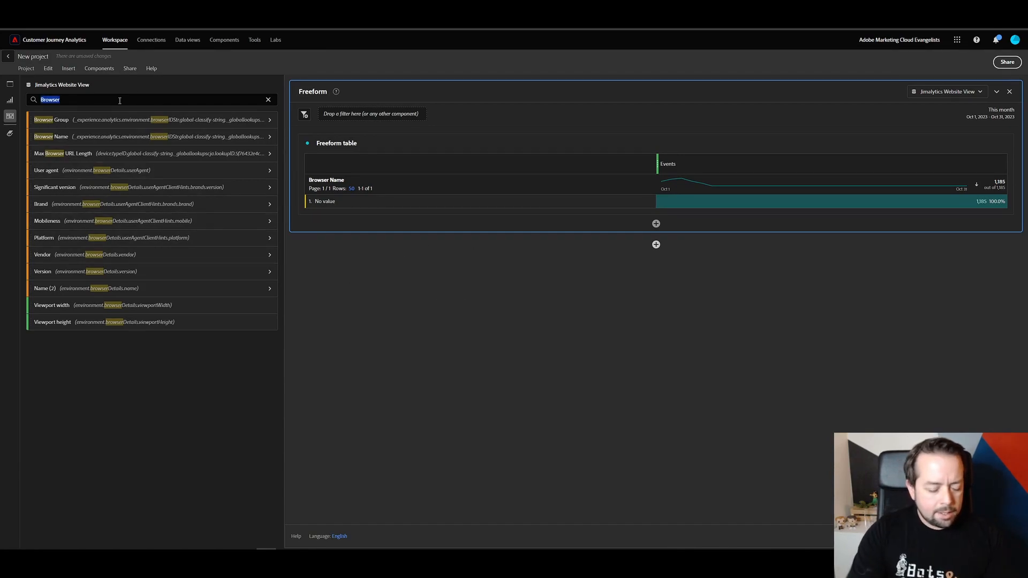
{"action": "type", "text": "U"}
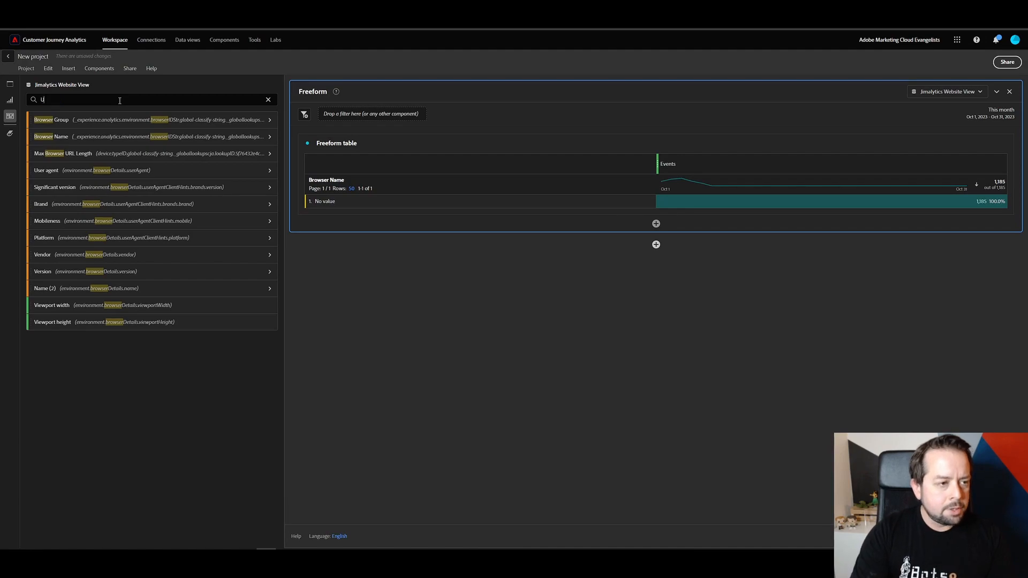
{"action": "type", "text": "ser"}
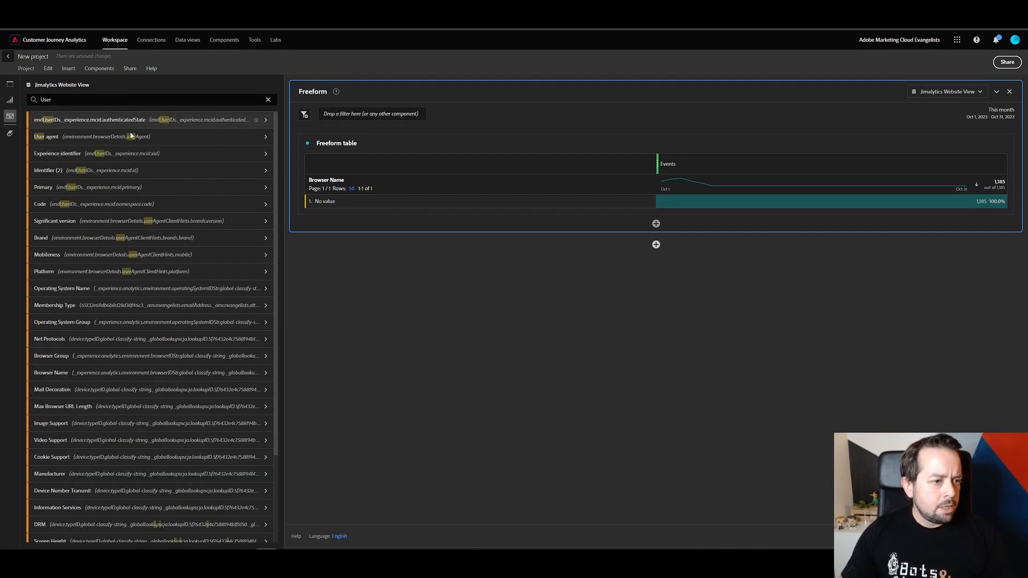
{"action": "left_click", "coordinate": [84, 143]}
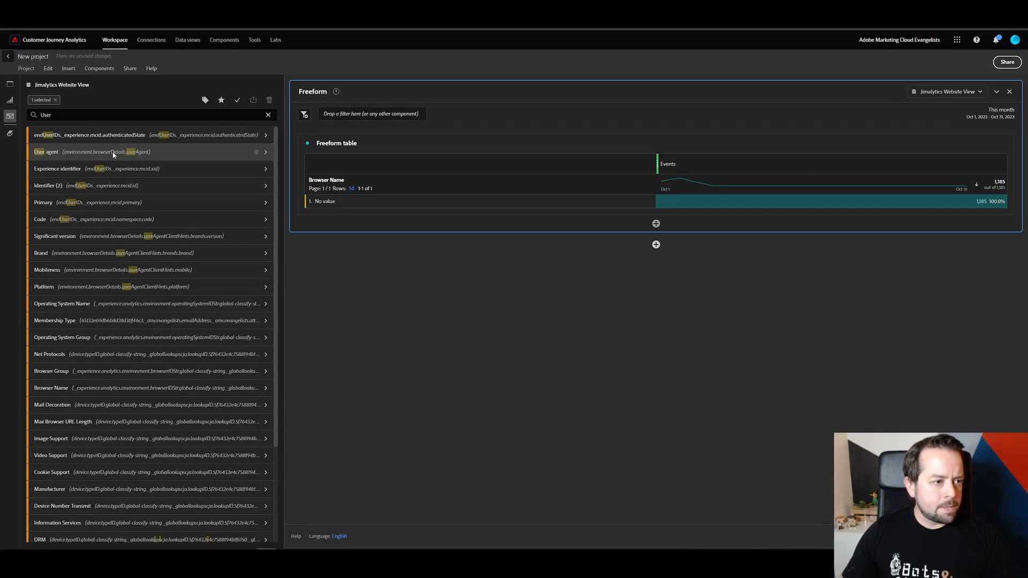
{"action": "left_click_drag", "start_coordinate": [364, 166], "coordinate": [366, 180]}
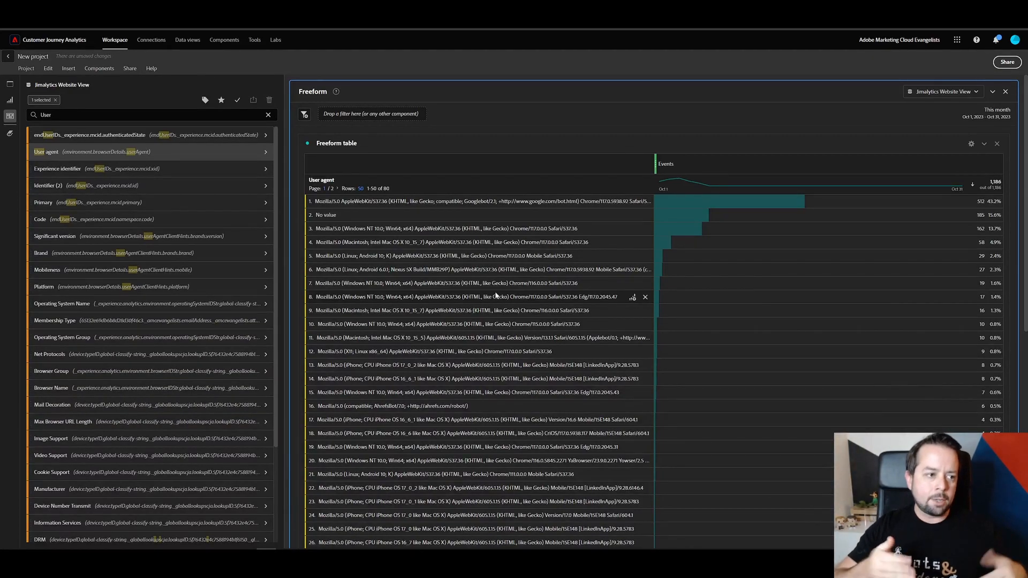
Add a line visualization that trends events for the No value row of the User agent table.
{"action": "left_click", "coordinate": [423, 216]}
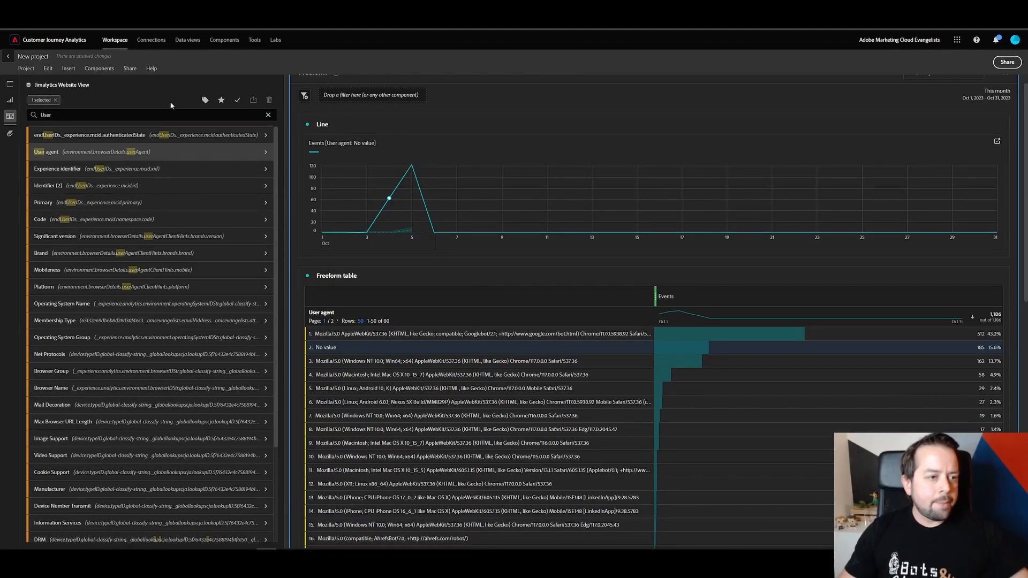
Search the components for "Name" and replace User agent in the freeform table with the Name (2) dimension from environment.browserDetails.name.
{"action": "double_click", "coordinate": [155, 115]}
{"action": "type", "text": "Name"}
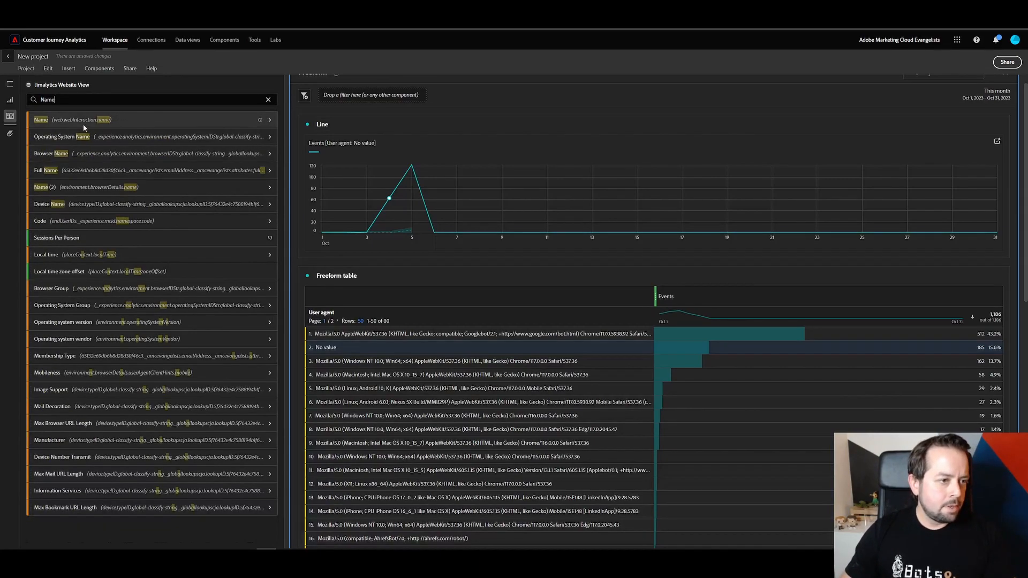
{"action": "left_click", "coordinate": [107, 191]}
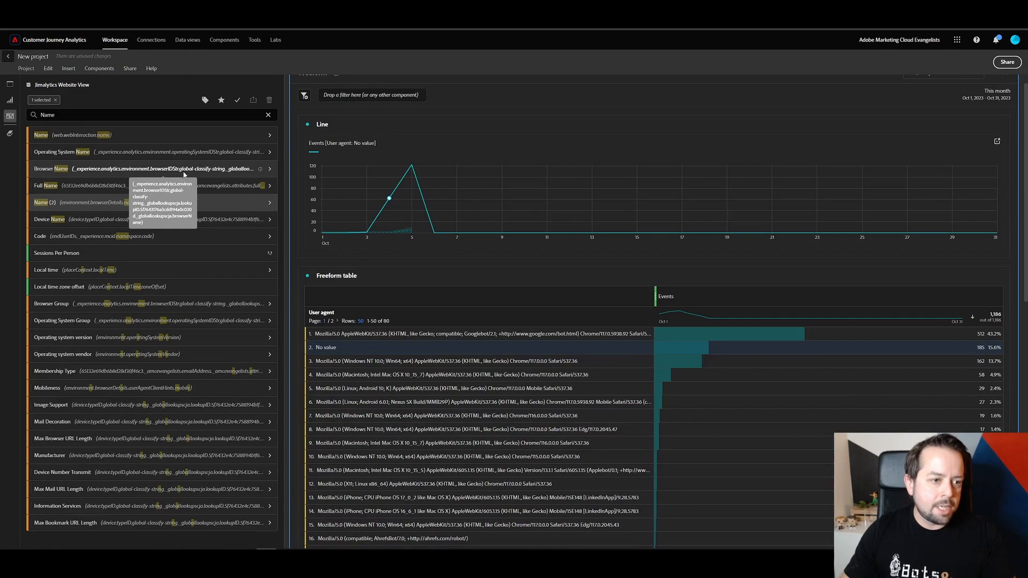
{"action": "left_click_drag", "start_coordinate": [428, 319], "coordinate": [428, 320]}
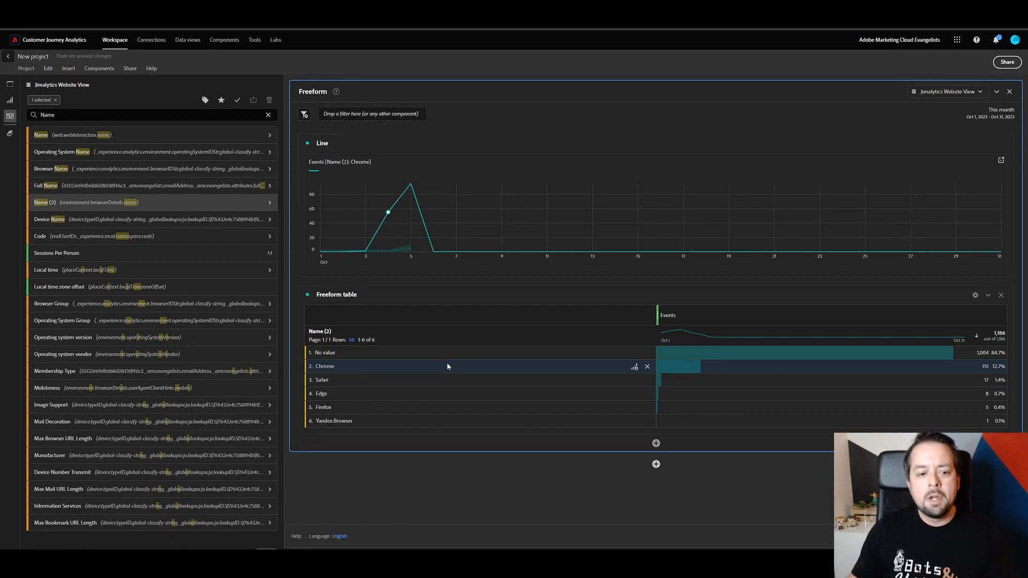
{"action": "double_click", "coordinate": [113, 112]}
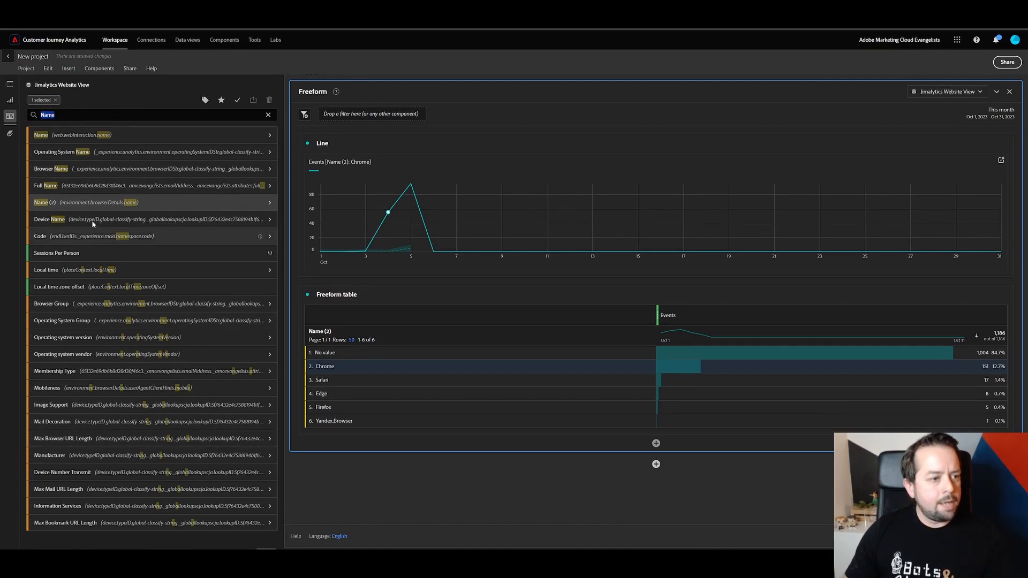
{"action": "left_click", "coordinate": [391, 507]}
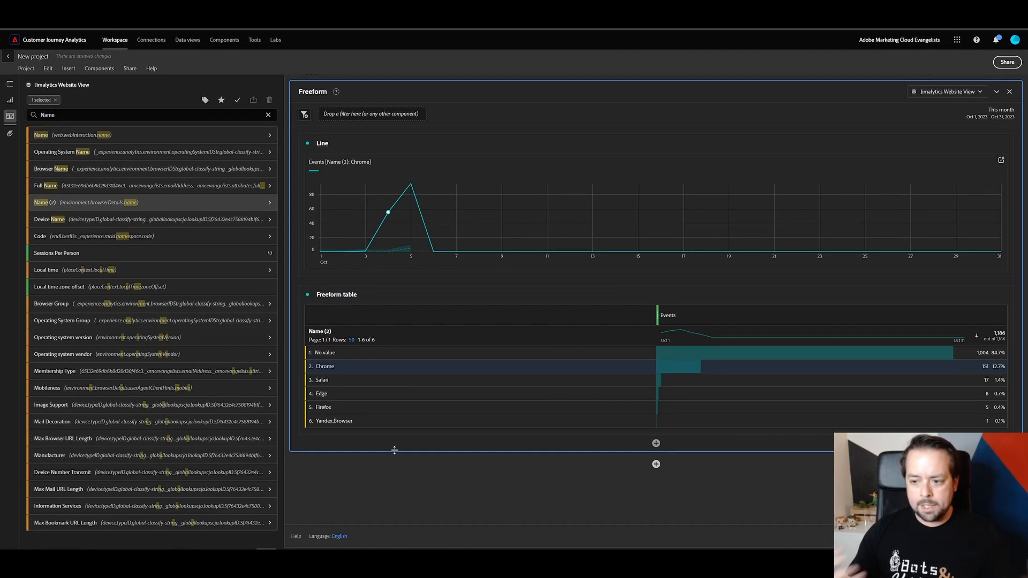